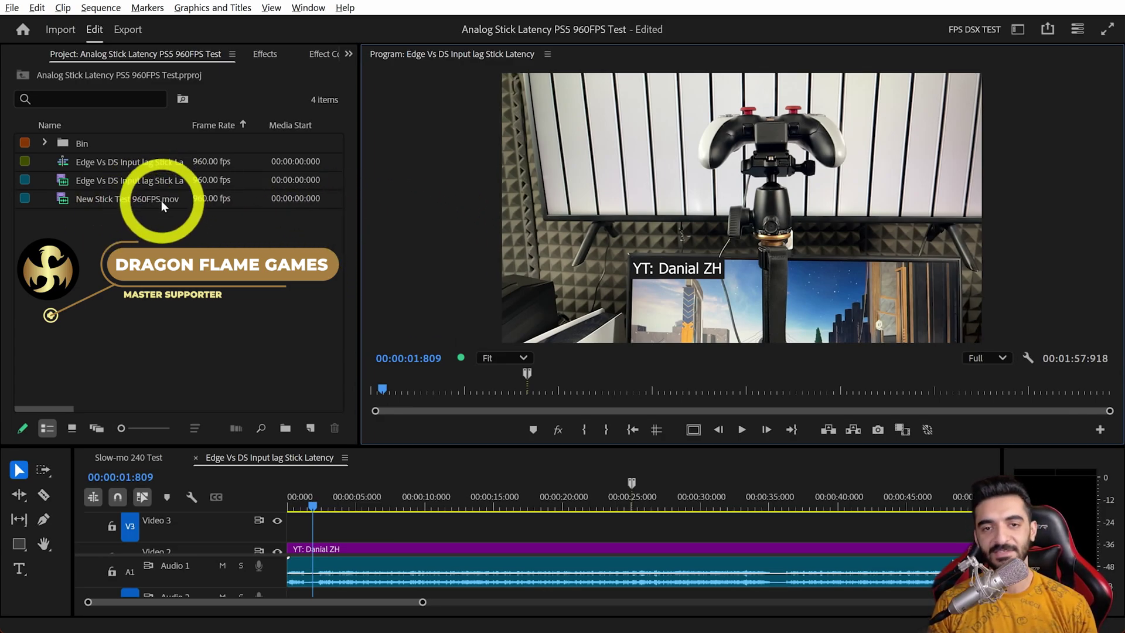
# Step: Zoom the Program monitor onto the controller and switch to the Hand tool
pyautogui.moveTo(162, 203)
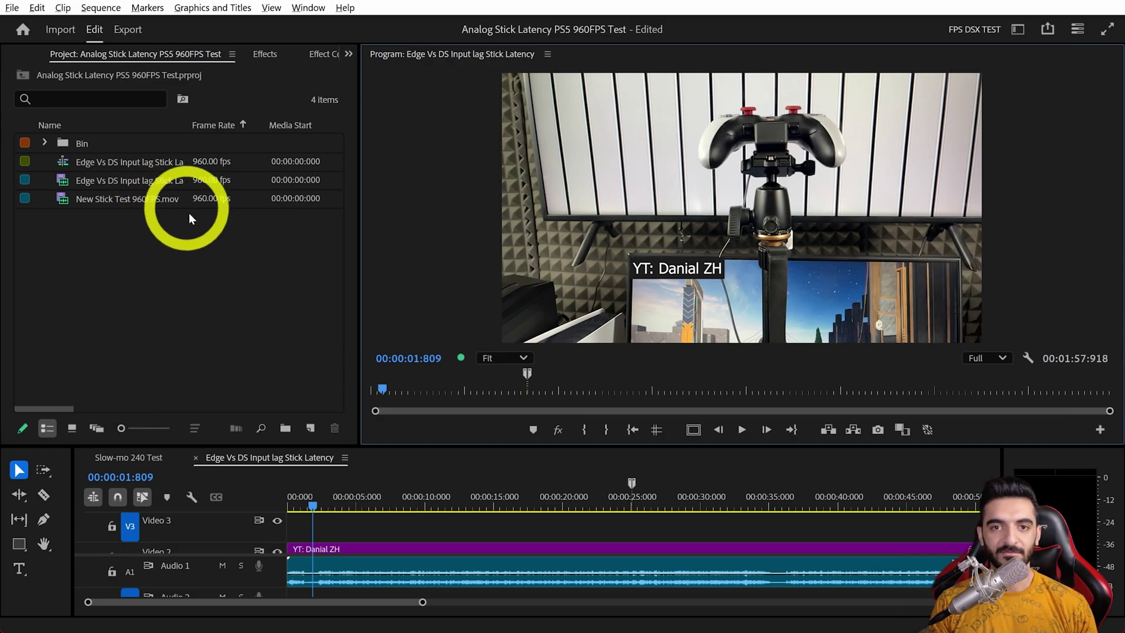
pyautogui.click(176, 272)
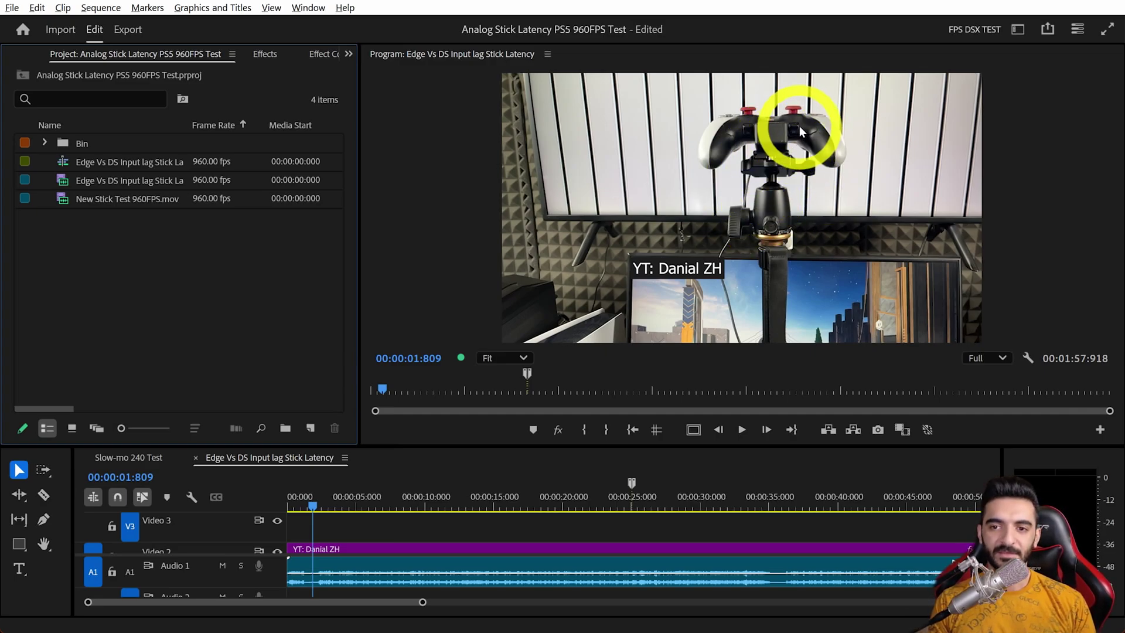
pyautogui.scroll(-1, 805, 121)
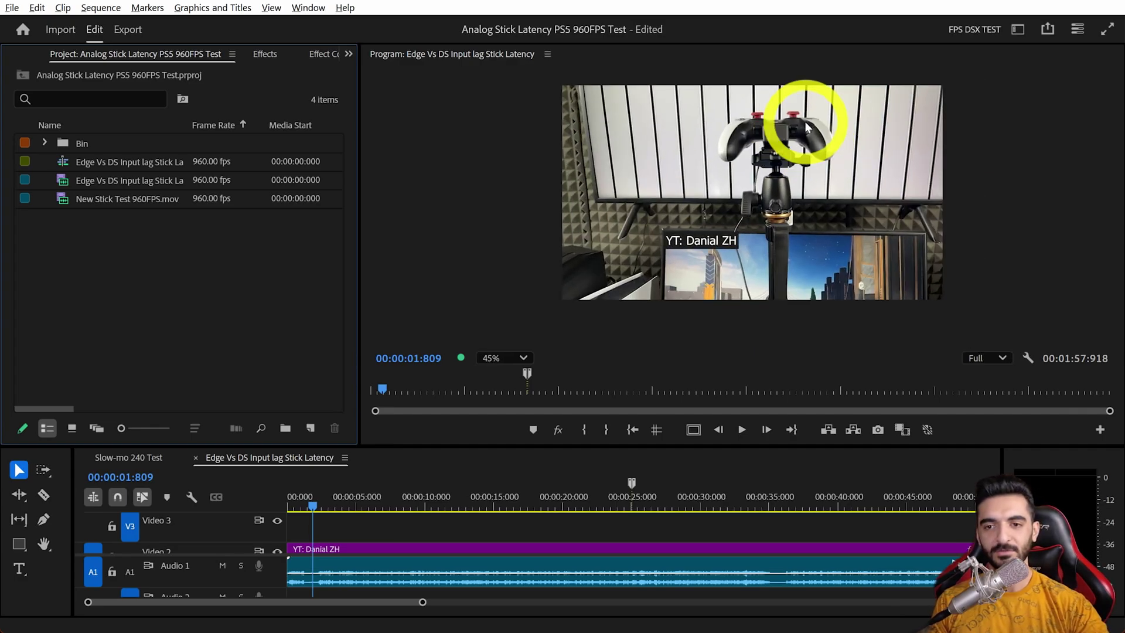
pyautogui.scroll(4, 804, 121)
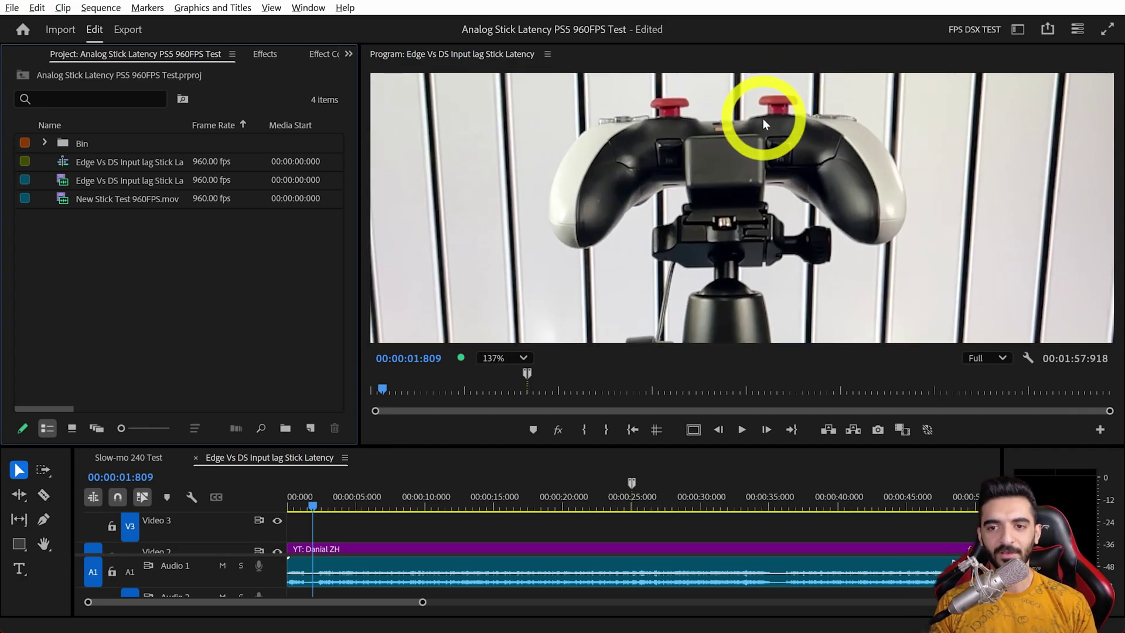
pyautogui.scroll(1, 762, 118)
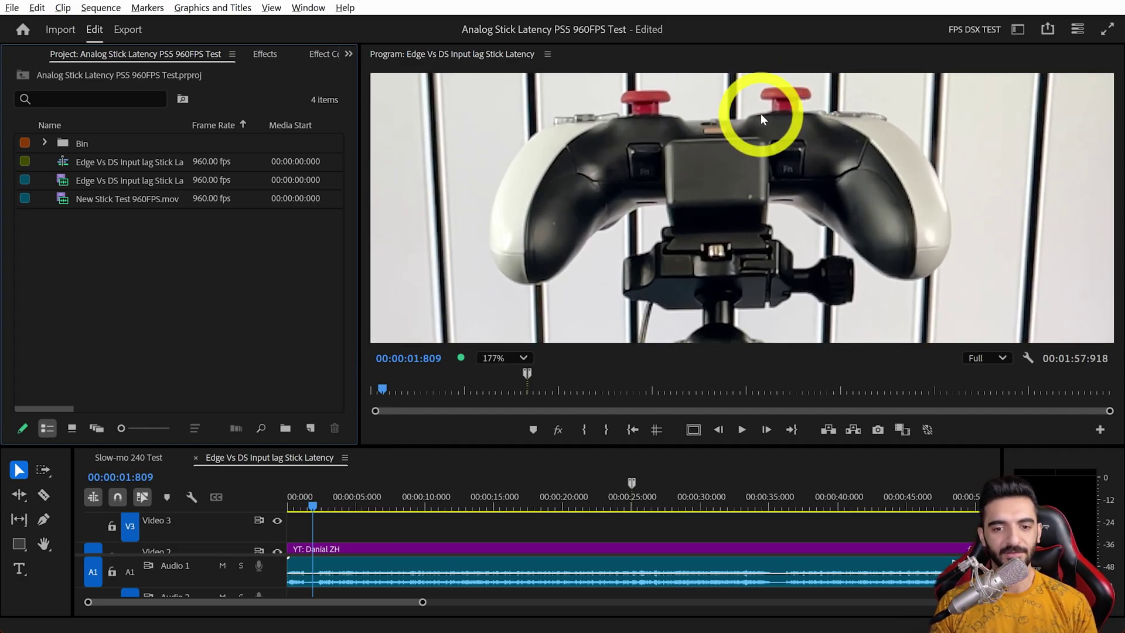
pyautogui.press('h')
pyautogui.scroll(2, 747, 115)
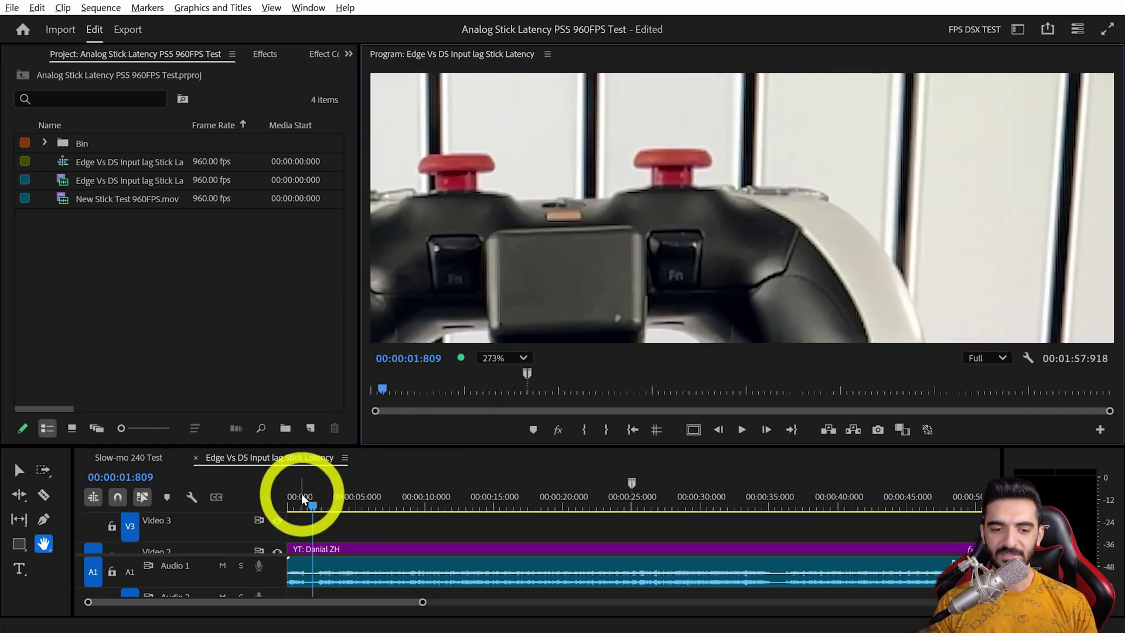
# Step: Mute the Audio 1 track and move the playhead to about 4 seconds
pyautogui.click(223, 565)
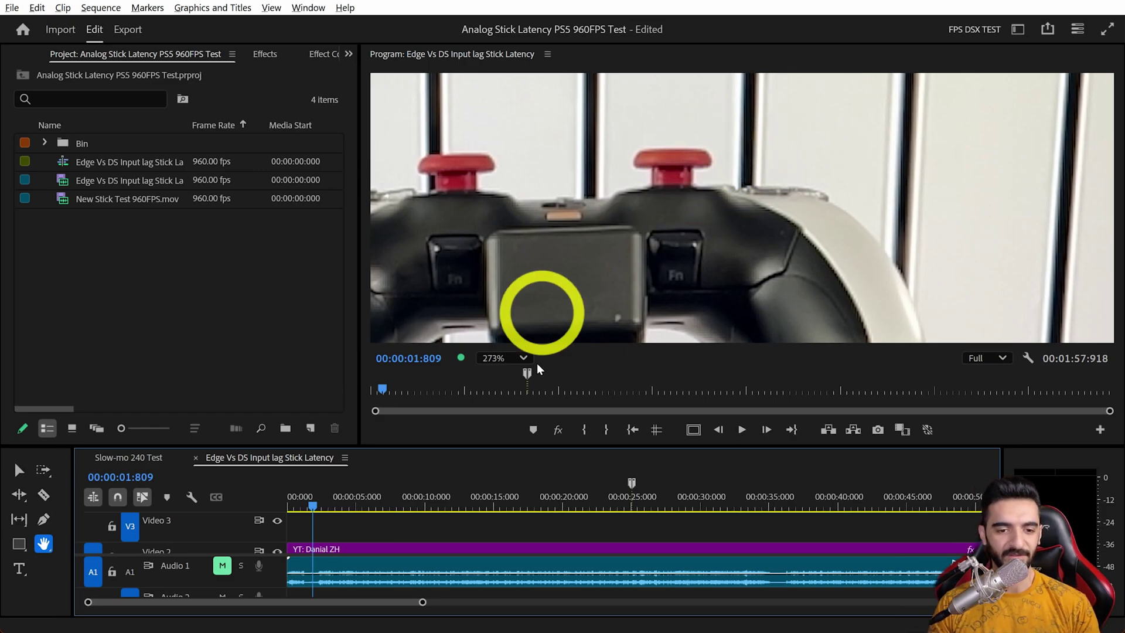
pyautogui.click(342, 505)
# Step: Scrub to 00:00:17:346, where the fingertip first meets the stick, zooming in and back out
pyautogui.moveTo(344, 505); pyautogui.dragTo(530, 511)
pyautogui.scroll(5, 747, 178)
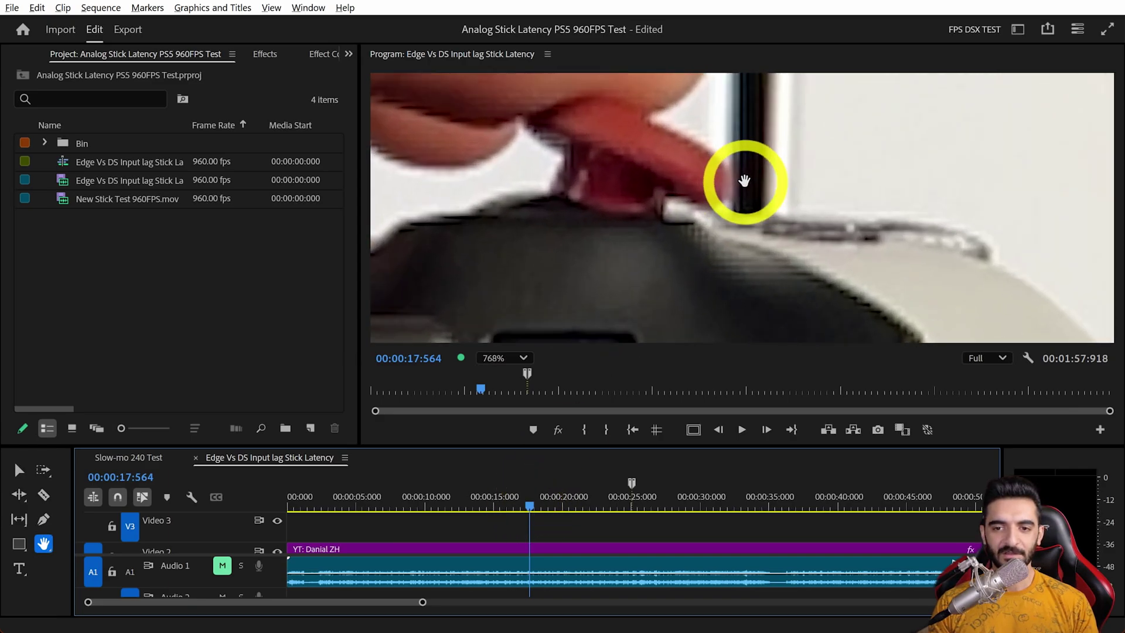
pyautogui.scroll(3, 733, 182)
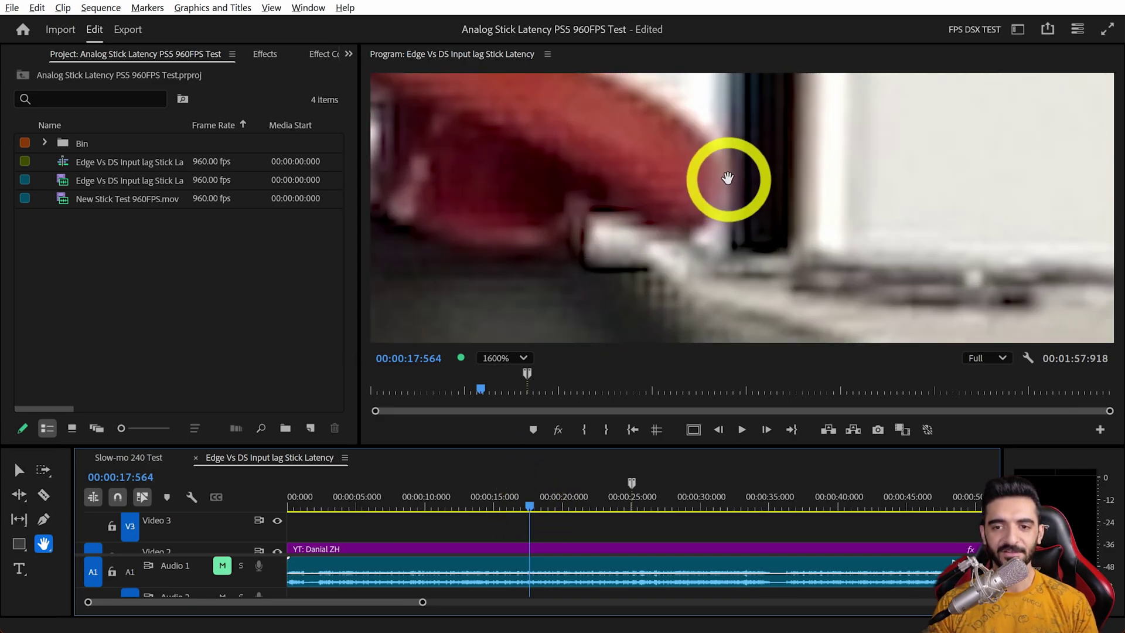
pyautogui.scroll(-6, 727, 179)
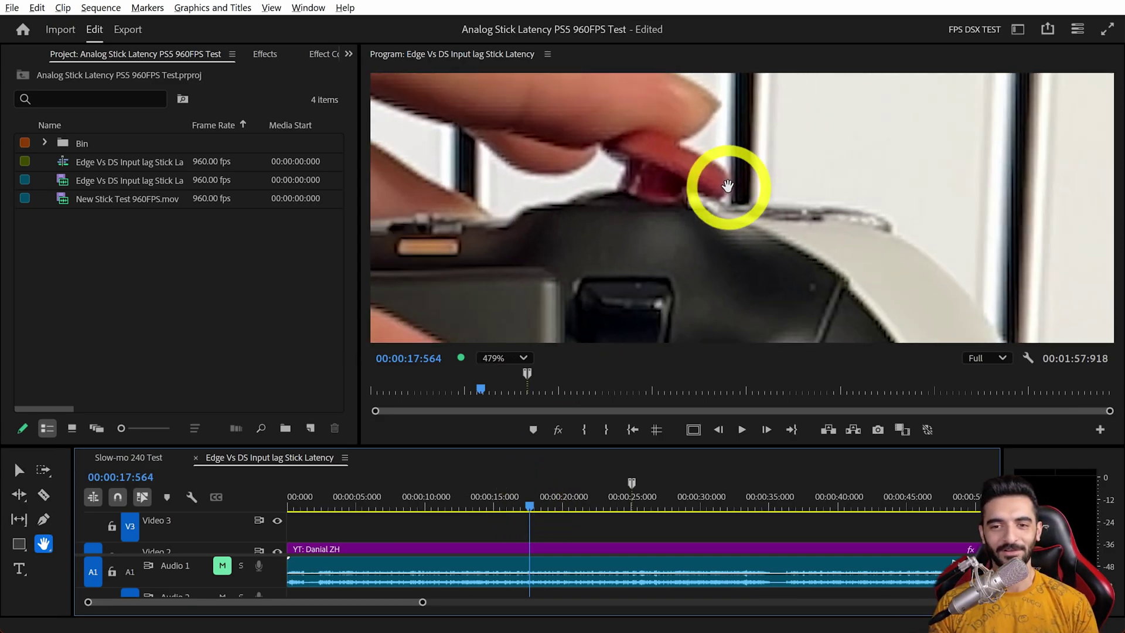
pyautogui.scroll(-4, 727, 186)
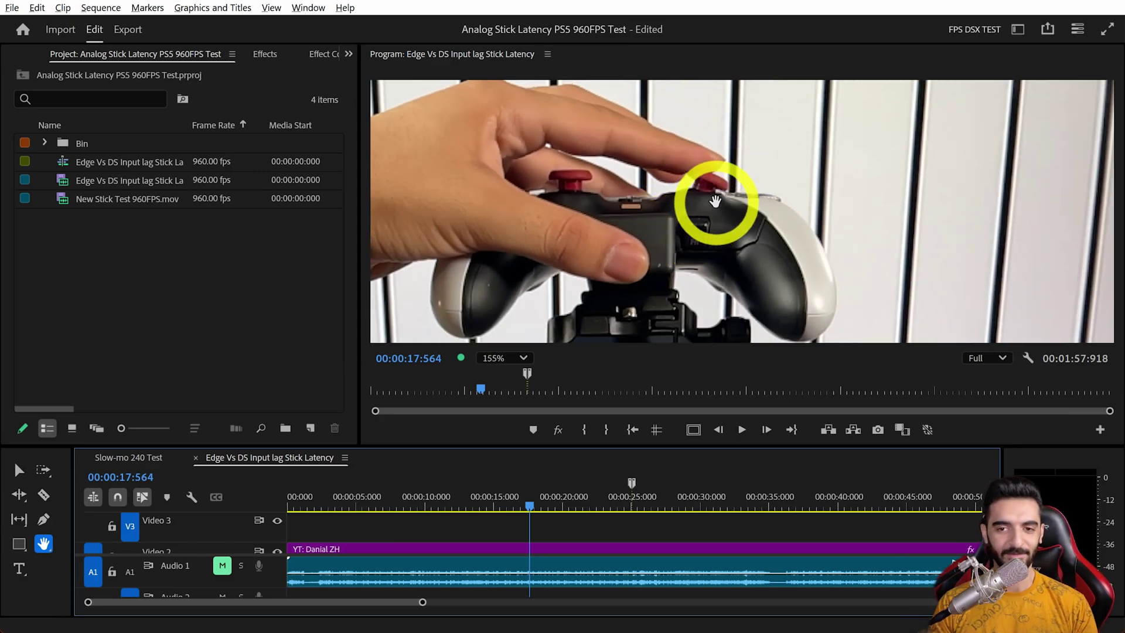
pyautogui.scroll(1, 726, 186)
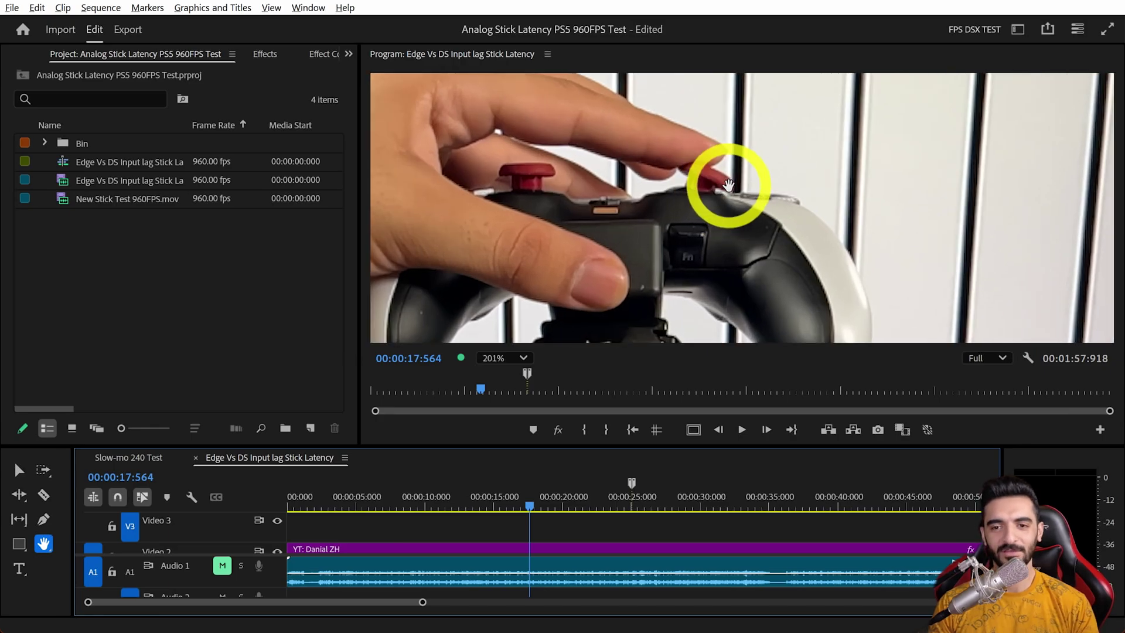
pyautogui.scroll(2, 728, 186)
pyautogui.moveTo(529, 507); pyautogui.dragTo(526, 510)
pyautogui.click(740, 194)
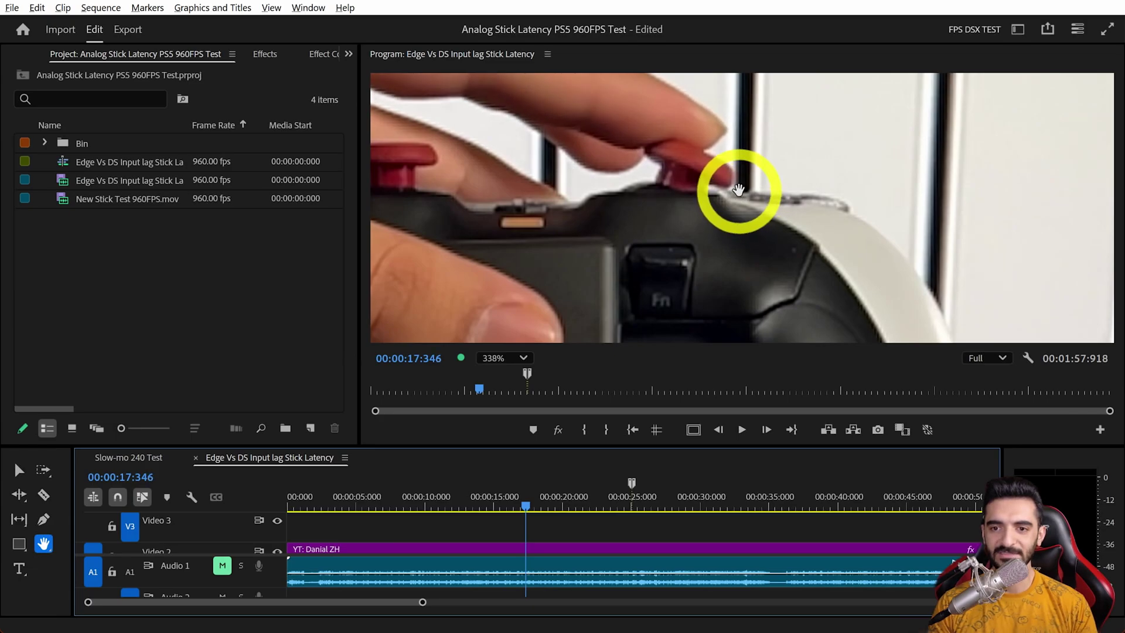
pyautogui.scroll(5, 738, 189)
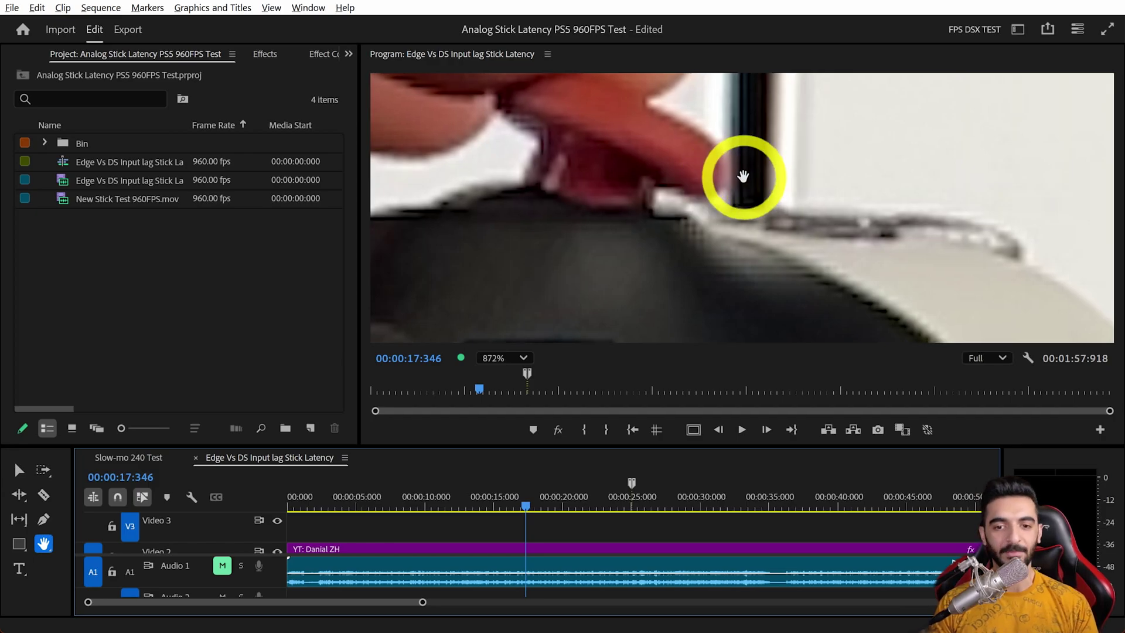
# Step: Zoom the Program monitor to about 210% and pan onto the TV's game image
pyautogui.scroll(-6, 631, 246)
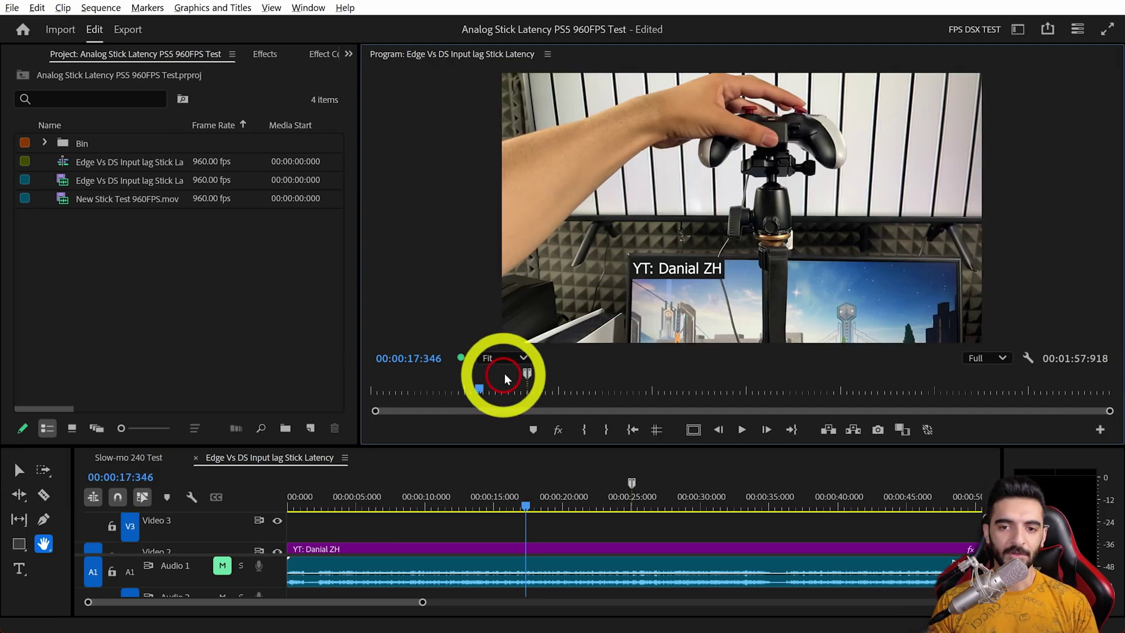
pyautogui.scroll(4, 848, 314)
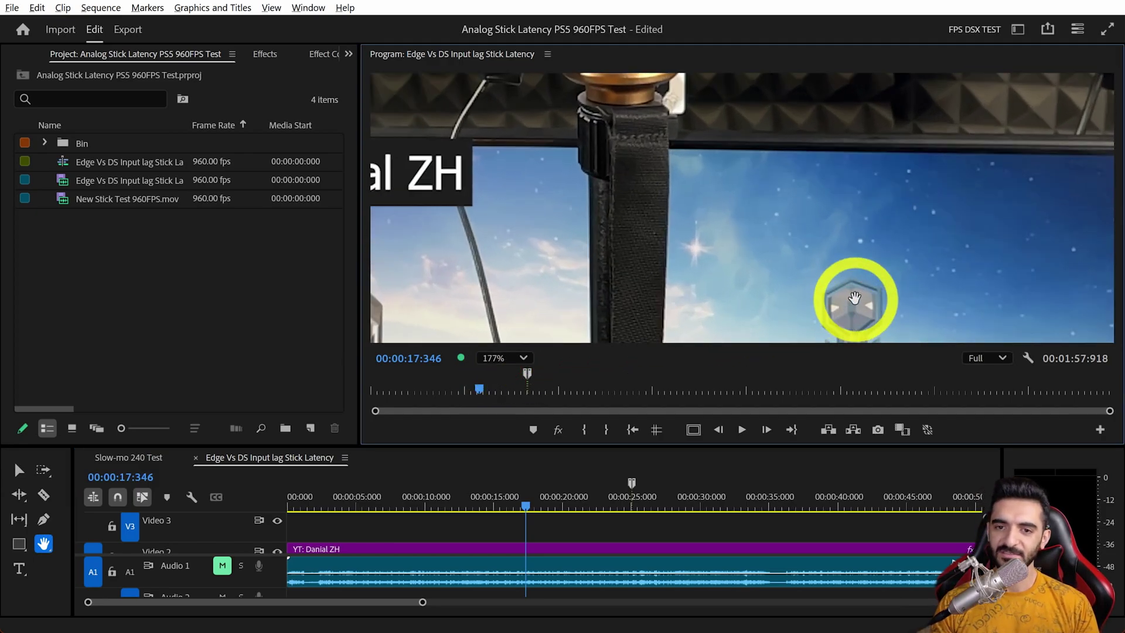
pyautogui.moveTo(854, 301); pyautogui.dragTo(648, 289)
pyautogui.scroll(2, 635, 251)
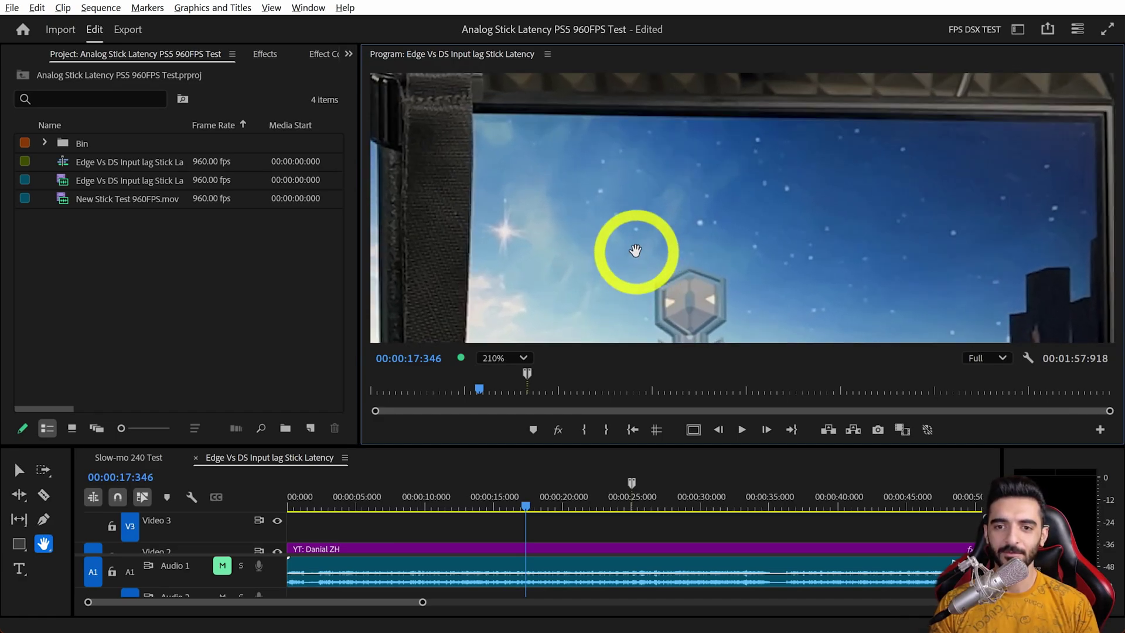
pyautogui.moveTo(683, 251); pyautogui.dragTo(622, 234)
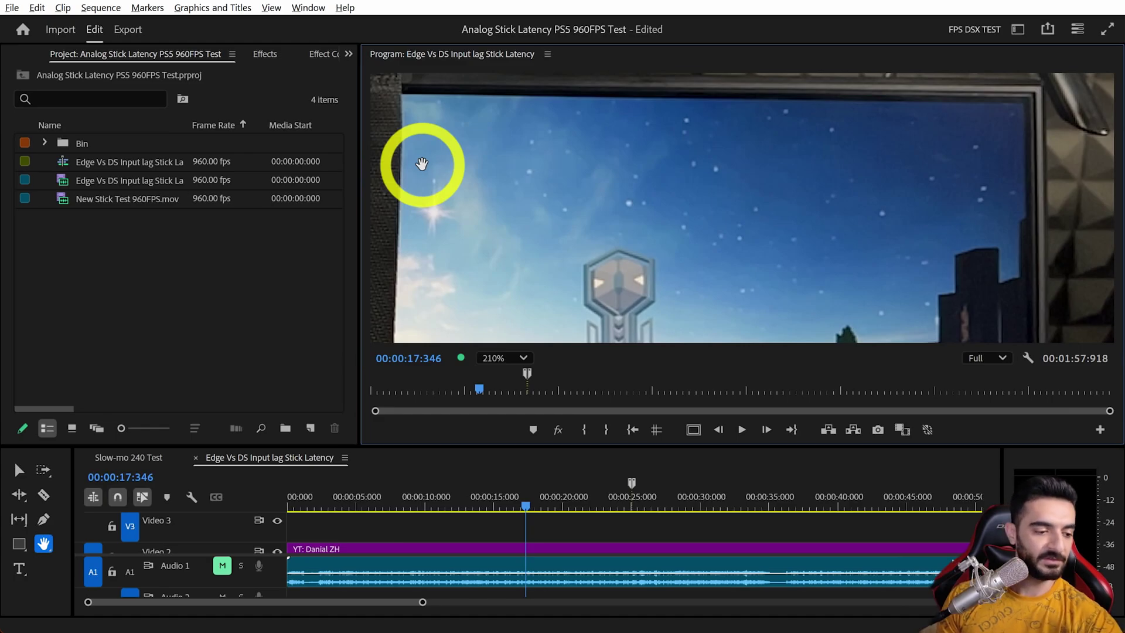
# Step: Jump to the Start test marker and scrub frame by frame to 00:00:25:055
pyautogui.click(630, 507)
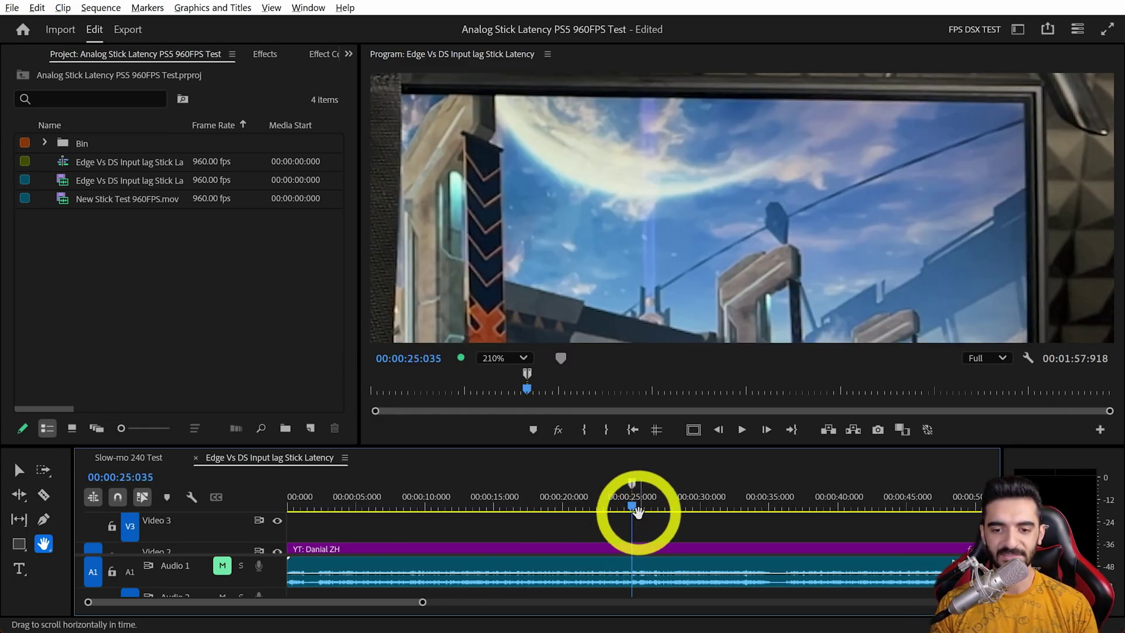
pyautogui.scroll(15, 637, 513)
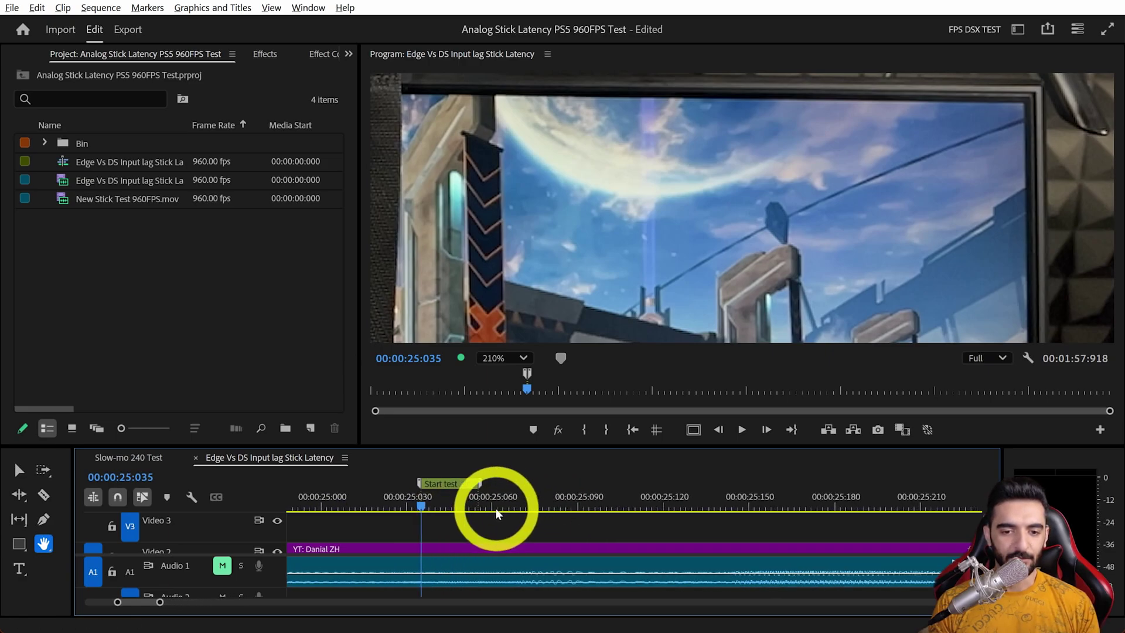
pyautogui.scroll(1, 496, 514)
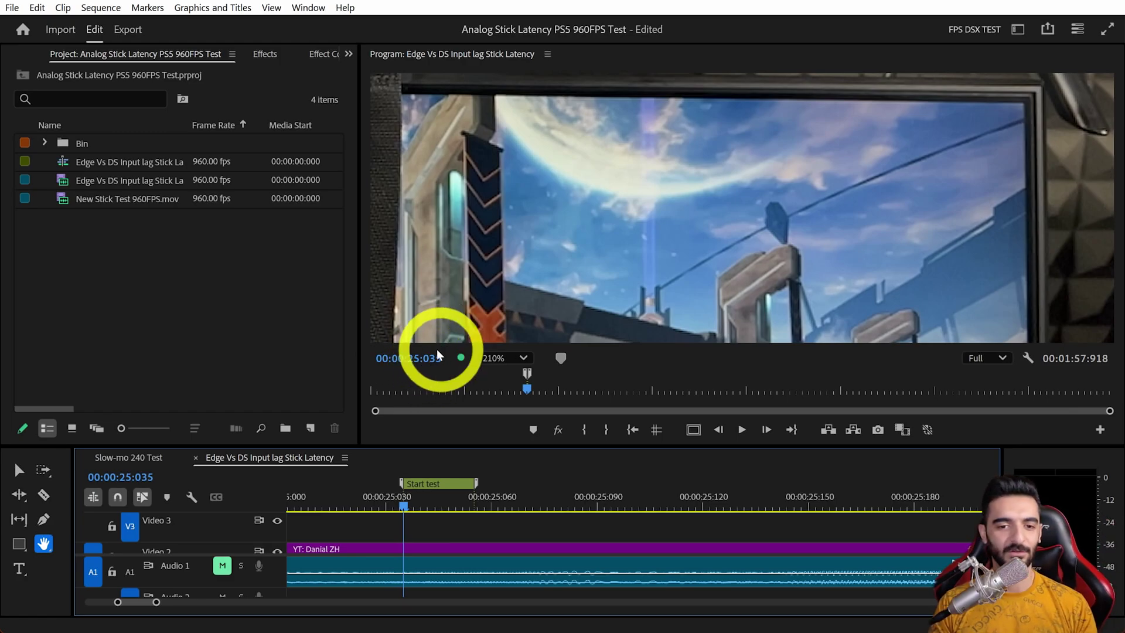
pyautogui.press('=')
pyautogui.moveTo(377, 510); pyautogui.dragTo(552, 511)
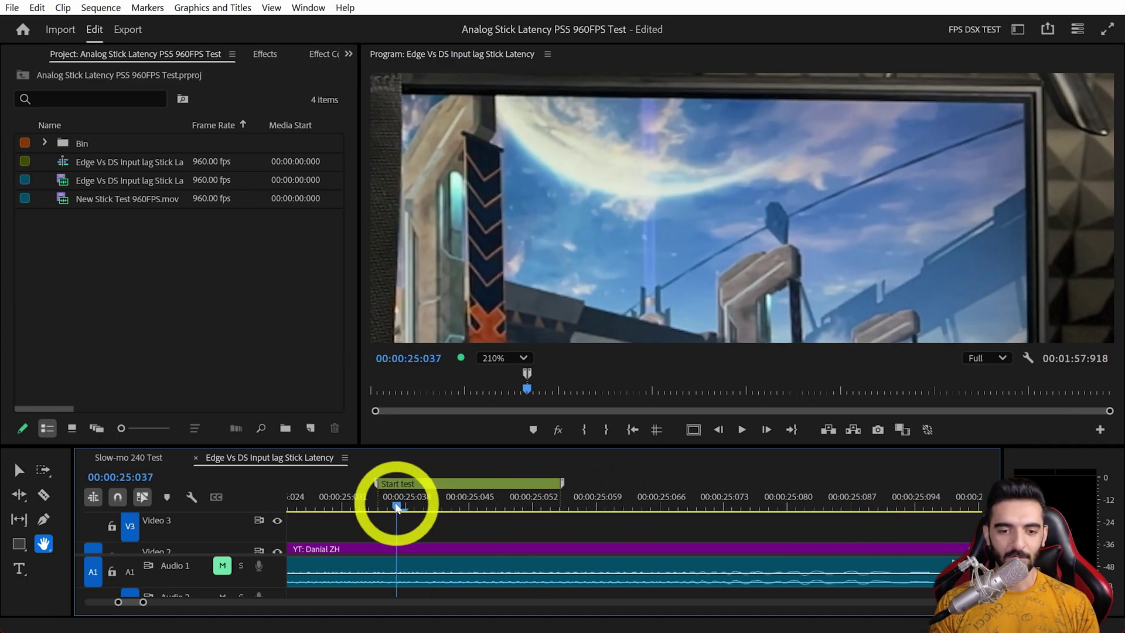
pyautogui.moveTo(394, 507); pyautogui.dragTo(379, 508)
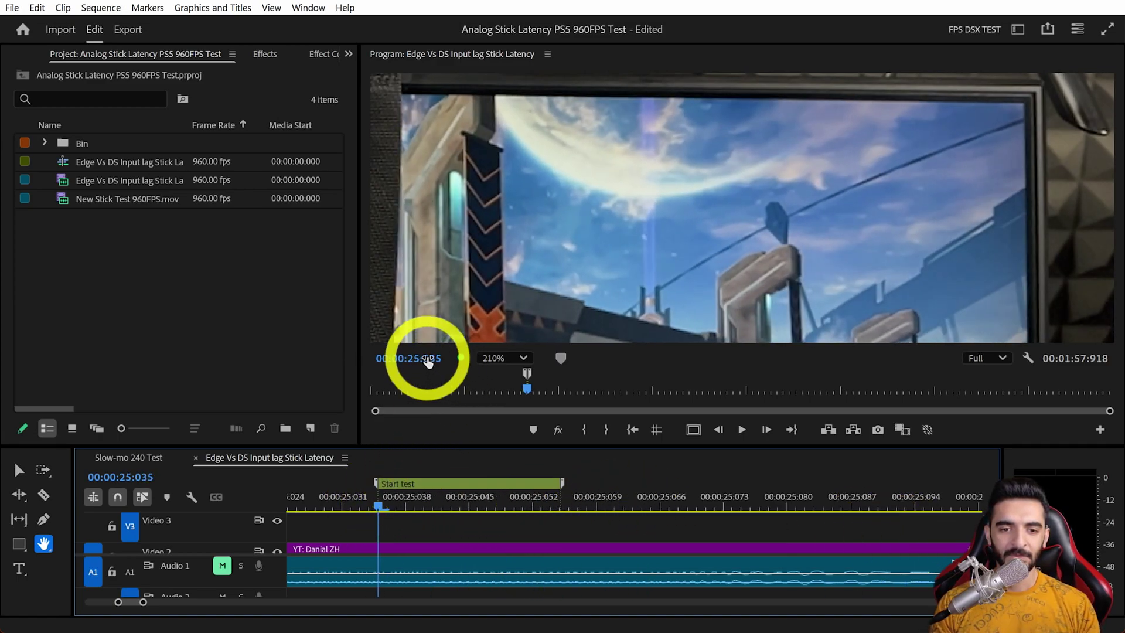
pyautogui.moveTo(390, 505); pyautogui.dragTo(561, 509)
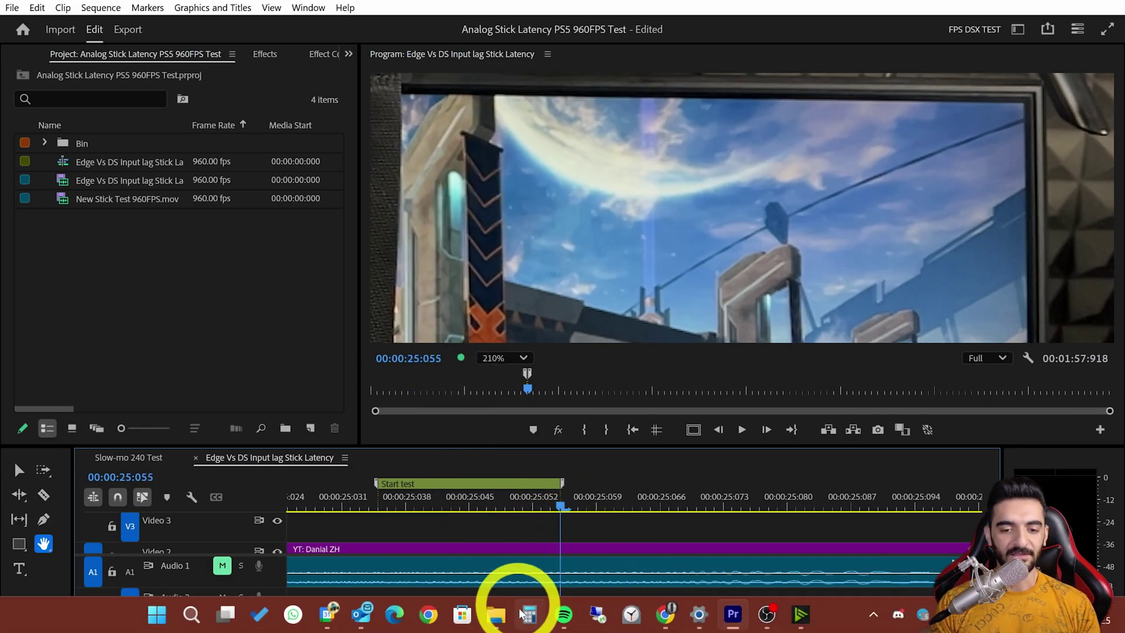
# Step: Compute 1000 ÷ 960 in Calculator to get the 960fps frame duration
pyautogui.click(527, 624)
pyautogui.write('1,000')
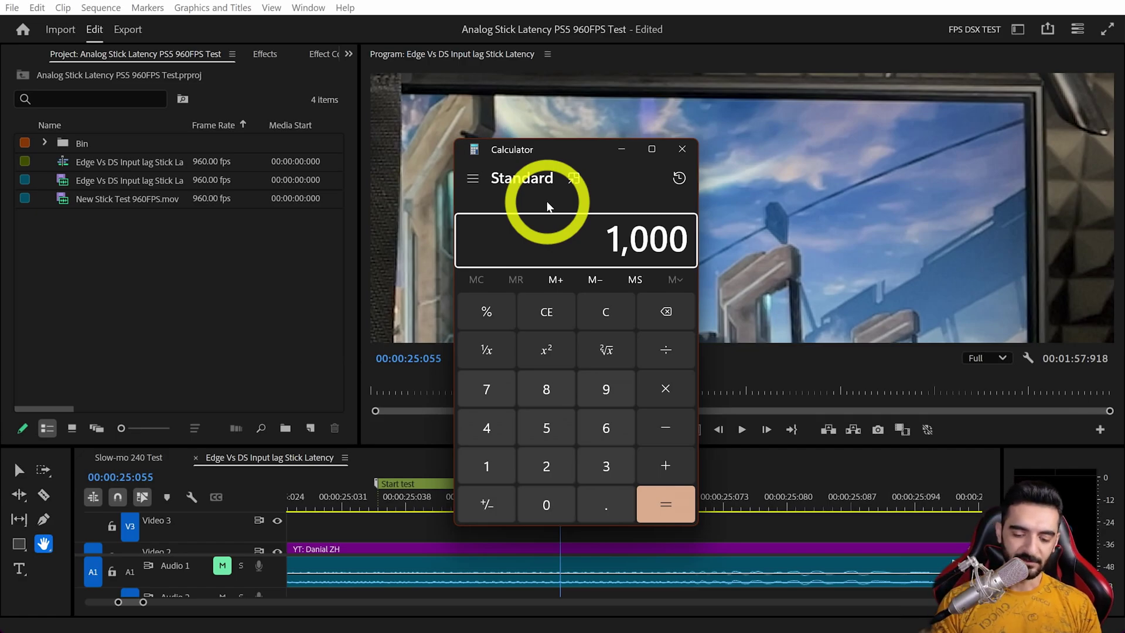
pyautogui.press('/')
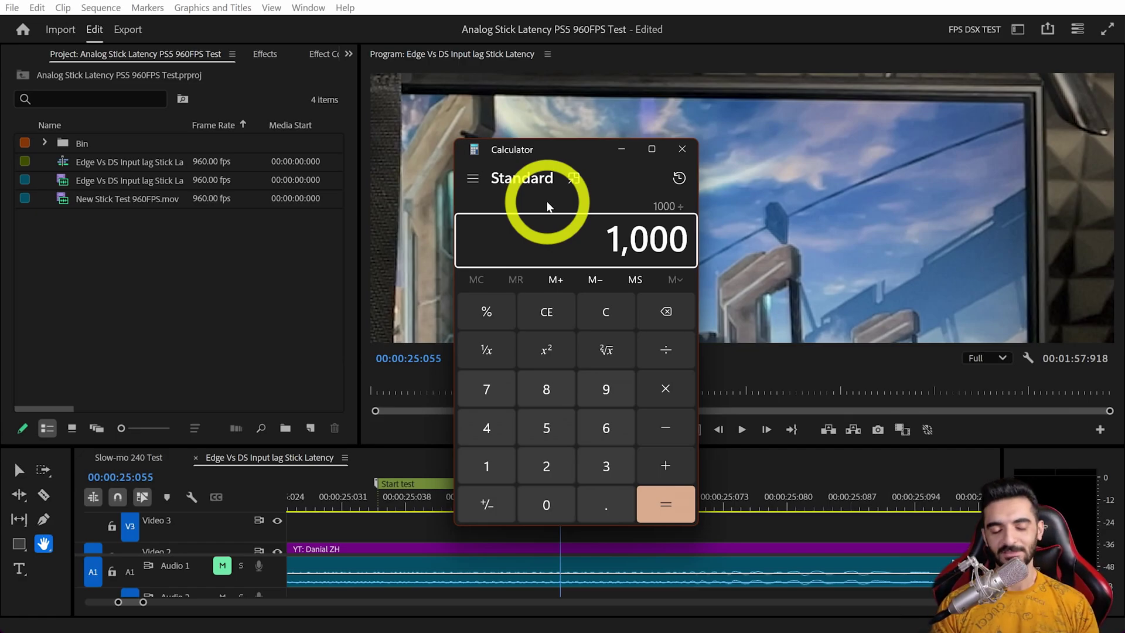
pyautogui.write('960')
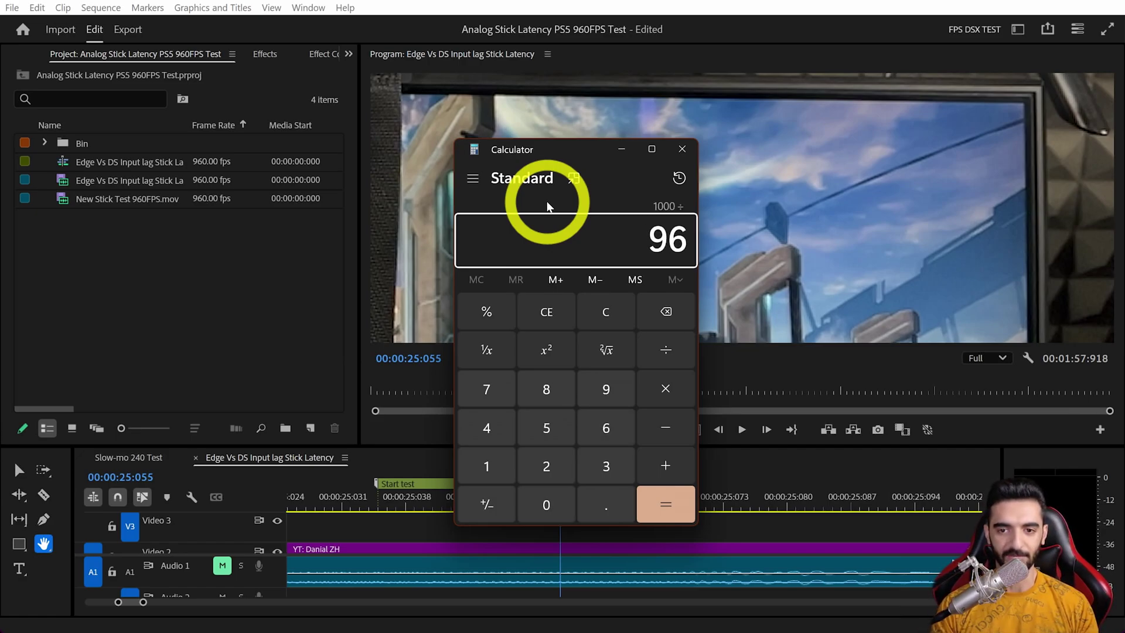
pyautogui.press('Return')
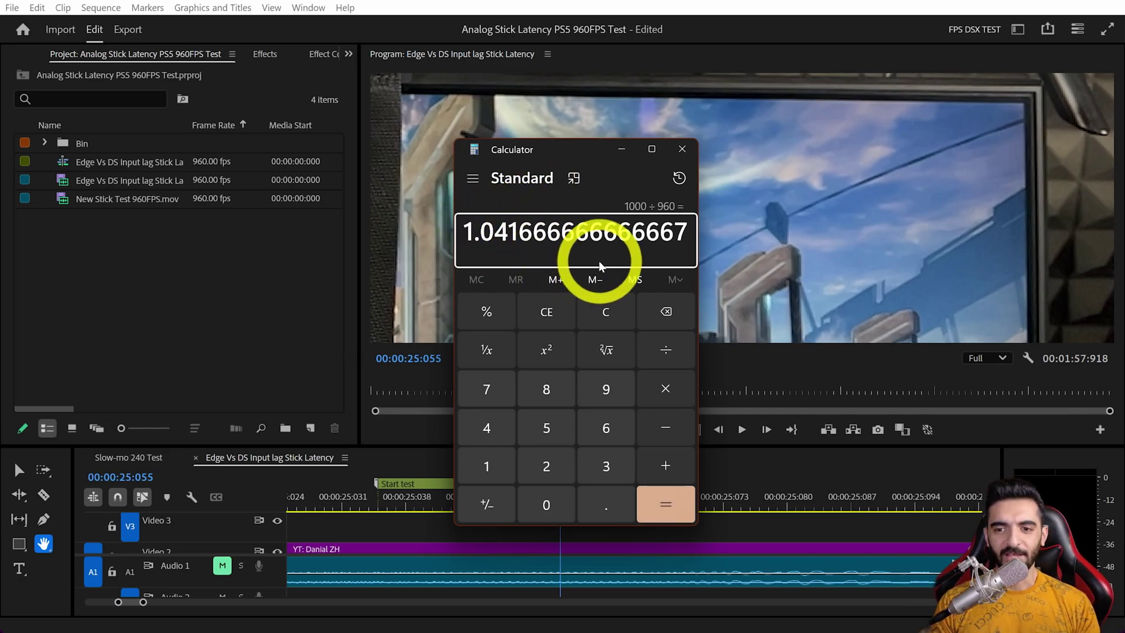
# Step: Multiply by 20 frames to get 20.83 ms latency and highlight the result
pyautogui.press('*')
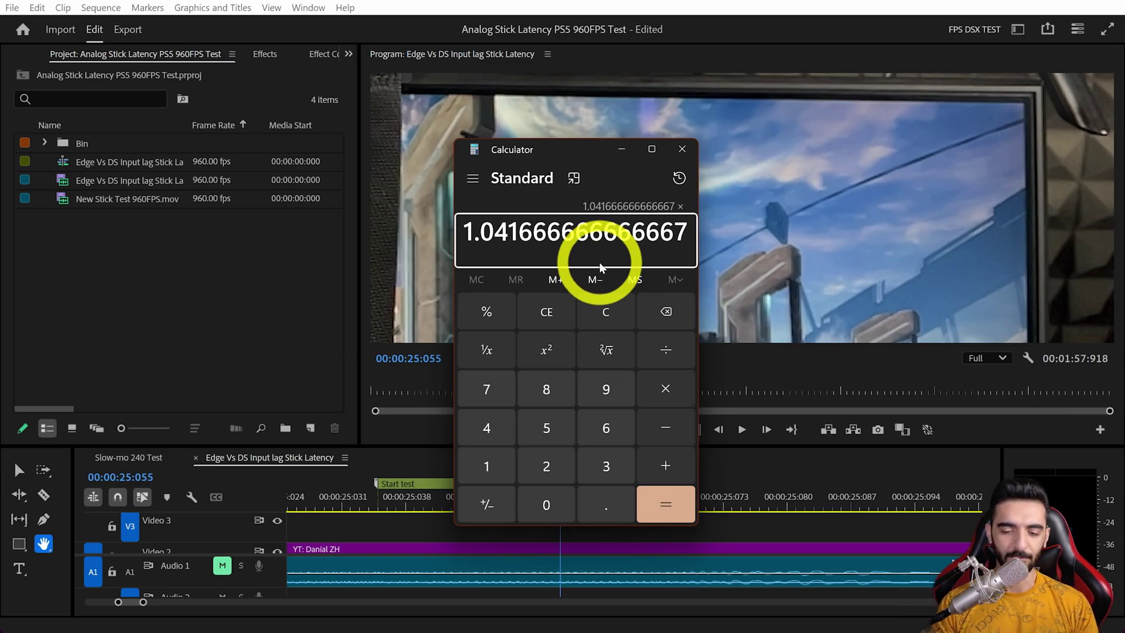
pyautogui.write('20')
pyautogui.press('Return')
pyautogui.moveTo(466, 234); pyautogui.dragTo(518, 243)
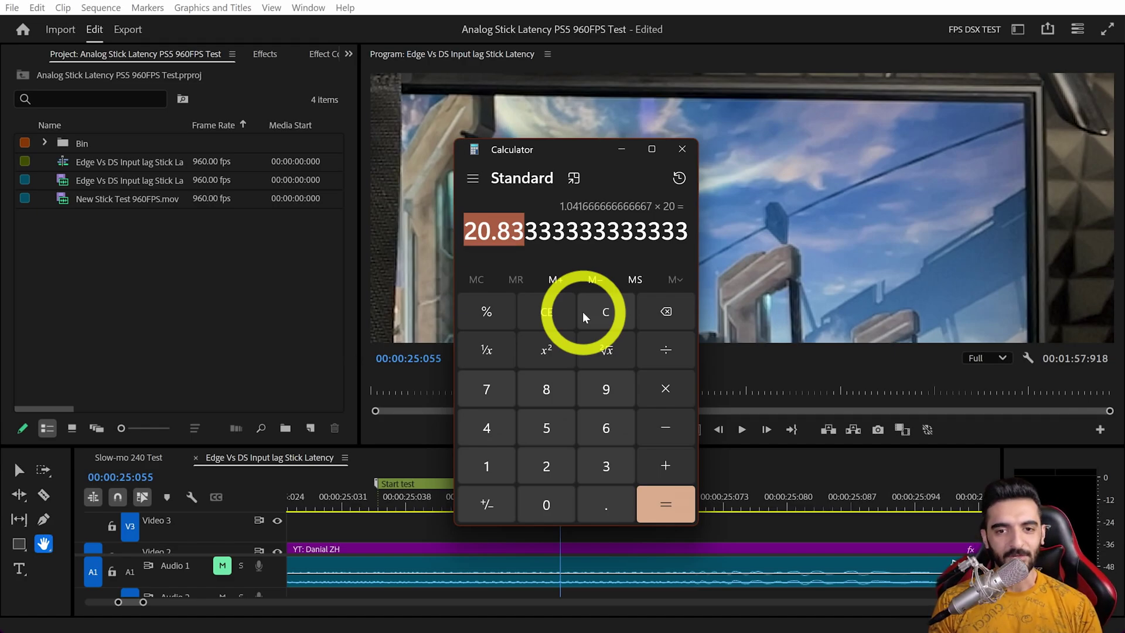
pyautogui.moveTo(566, 612)
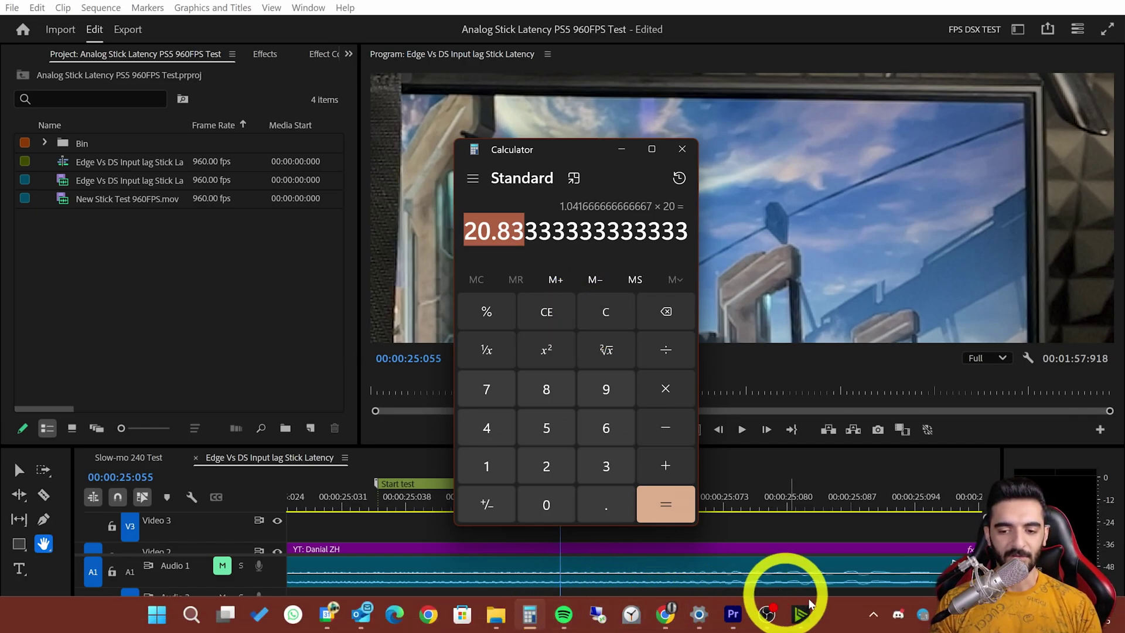
# Step: Bring up Discord and enlarge the results table image with DualSense and DualSense Edge delays
pyautogui.click(898, 613)
pyautogui.click(633, 438)
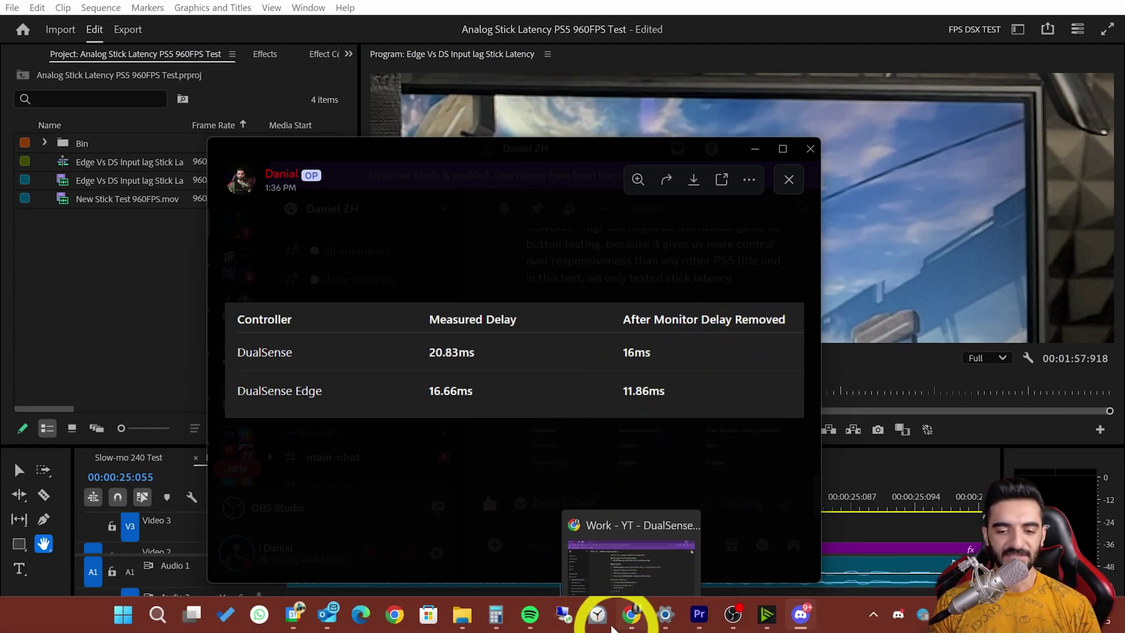
# Step: Move Calculator beside the results table and compute 16 − 11.86 = 4.14
pyautogui.click(491, 563)
pyautogui.moveTo(590, 150); pyautogui.dragTo(375, 139)
pyautogui.press('Escape')
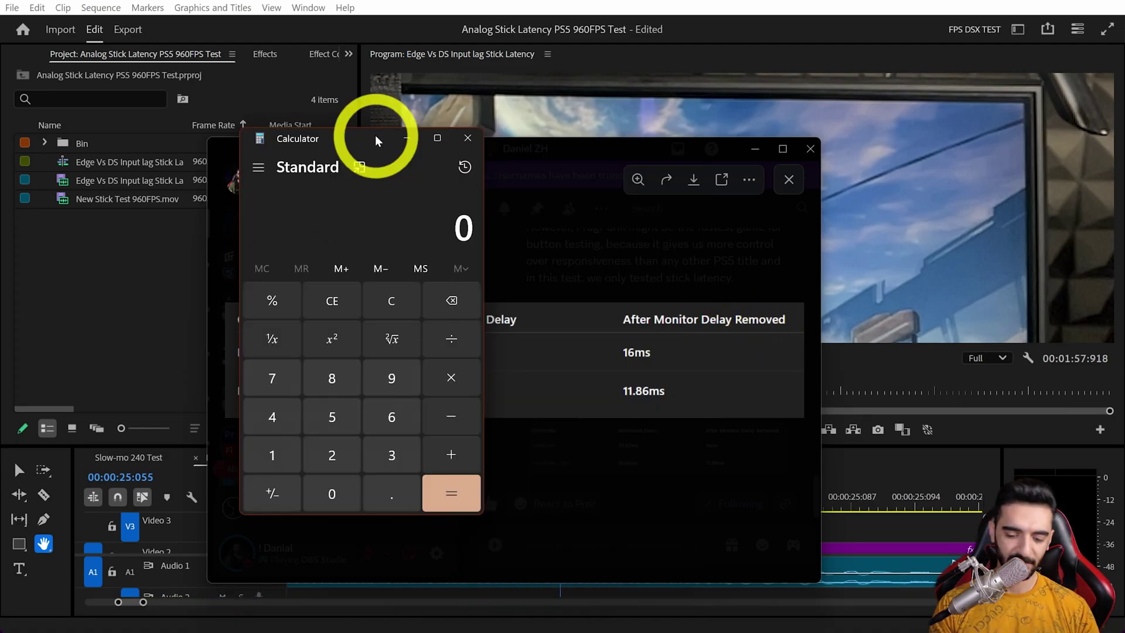
pyautogui.write('16 - 11.86')
pyautogui.press('Return')
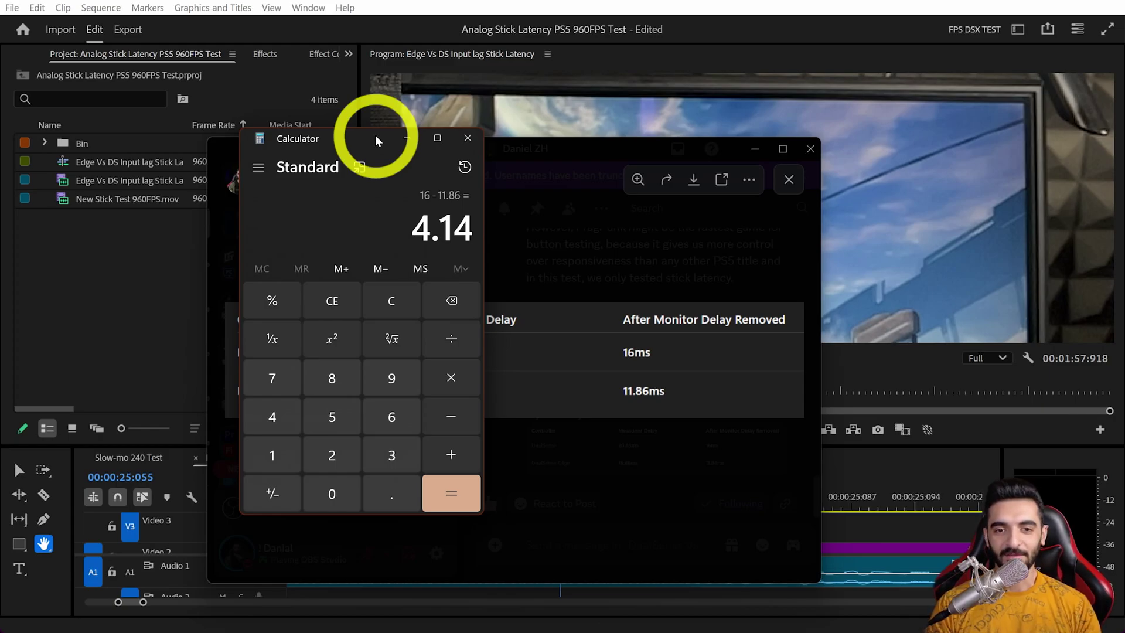
# Step: Highlight the 4.14 result in Calculator
pyautogui.click(416, 229)
pyautogui.moveTo(416, 228); pyautogui.dragTo(502, 221)
pyautogui.click(465, 218)
pyautogui.doubleClick(490, 225)
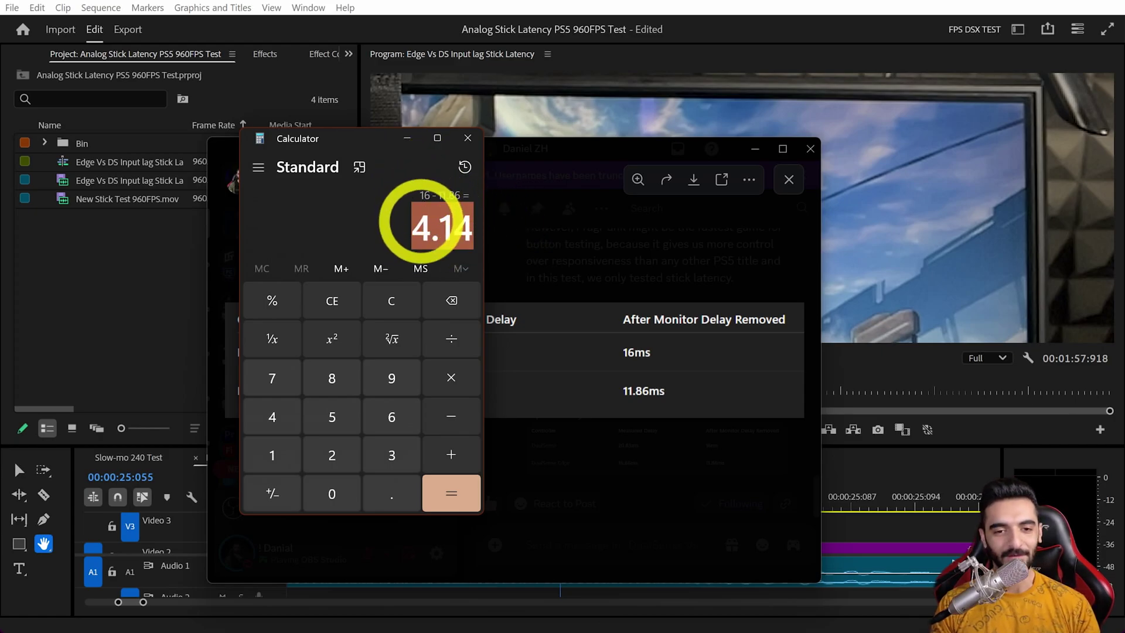
# Step: Deselect the 4.14 result in Calculator
pyautogui.click(419, 222)
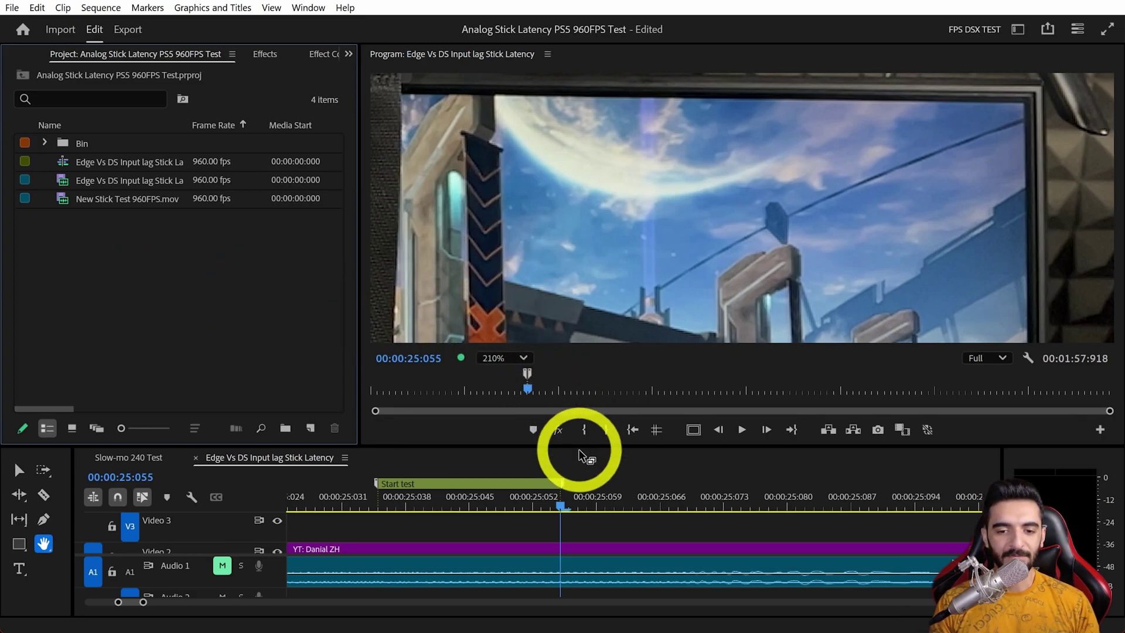
# Step: Move the playhead to 00:00:25:075 and reframe the preview at 162% around the TV screen
pyautogui.click(503, 360)
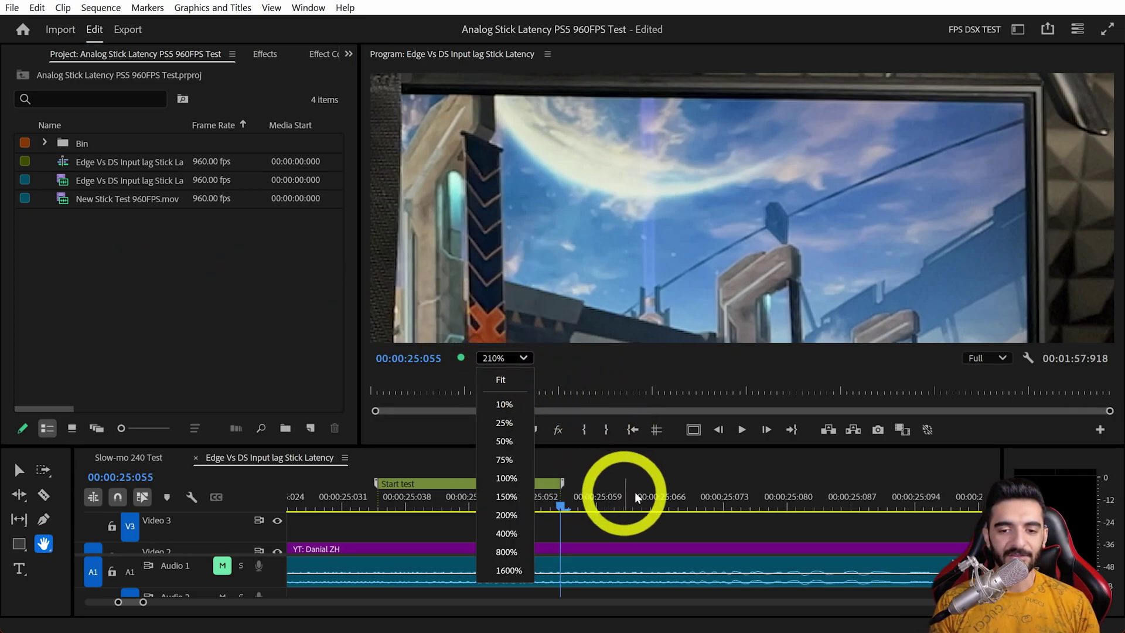
pyautogui.click(740, 497)
pyautogui.scroll(-2, 655, 271)
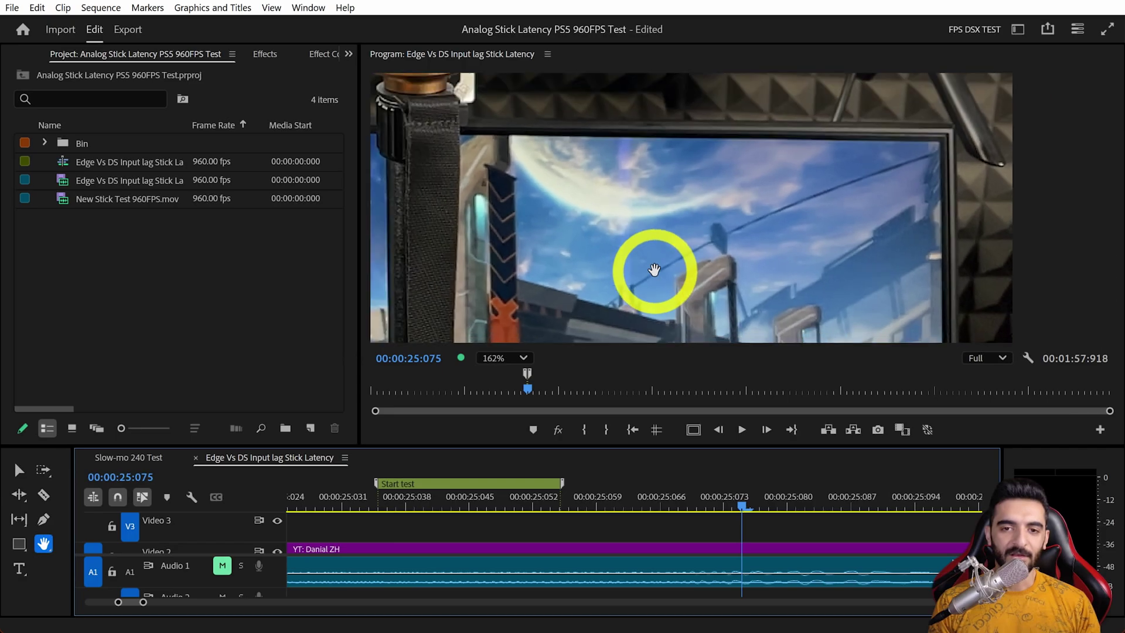
pyautogui.moveTo(653, 269); pyautogui.dragTo(652, 314)
pyautogui.scroll(2, 653, 271)
pyautogui.moveTo(653, 271); pyautogui.dragTo(744, 219)
pyautogui.scroll(-2, 655, 248)
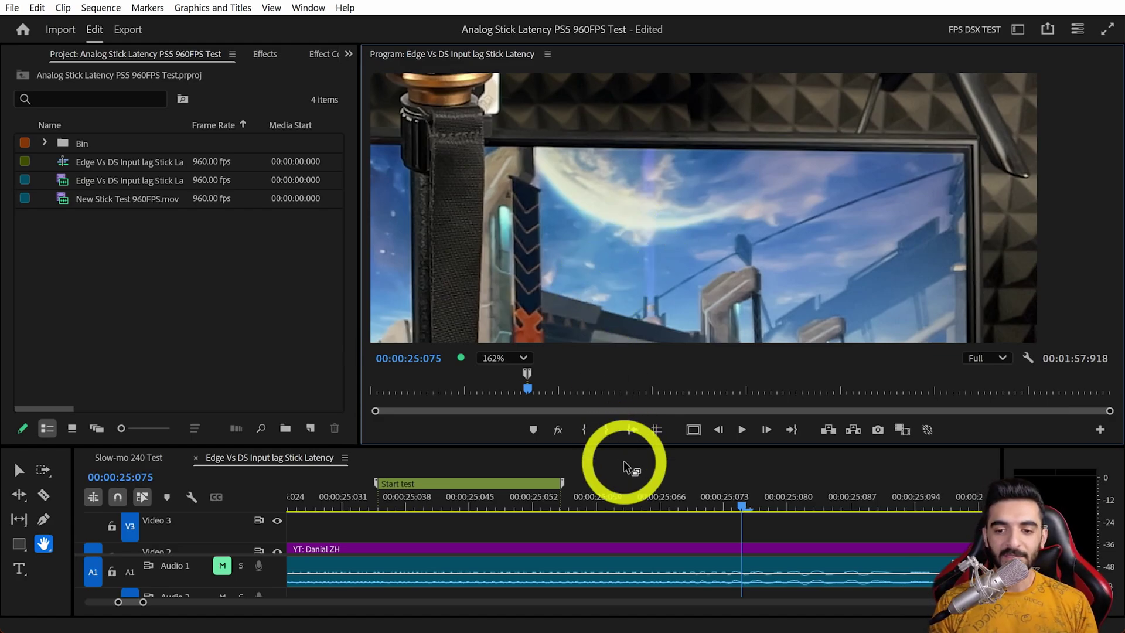
# Step: Zoom the timeline out and drag the playhead back to 00:00:25:042
pyautogui.scroll(-4, 628, 511)
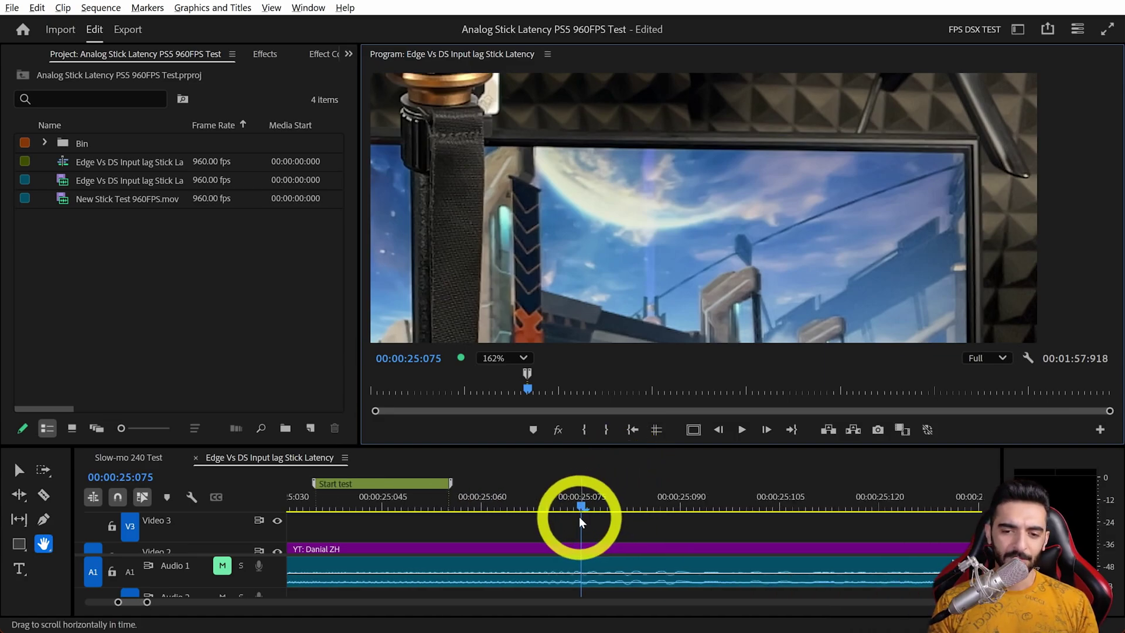
pyautogui.scroll(-3, 577, 521)
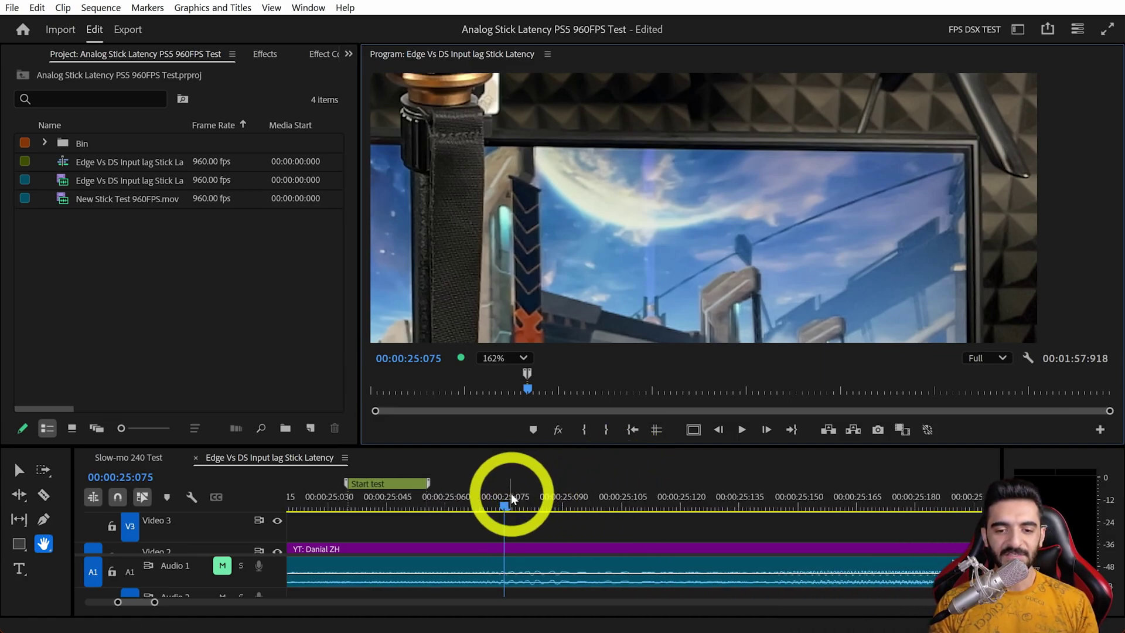
pyautogui.moveTo(504, 508)
pyautogui.mouseDown()
pyautogui.moveTo(578, 510)
pyautogui.moveTo(483, 511)
pyautogui.mouseUp()
pyautogui.scroll(-2, 529, 502)
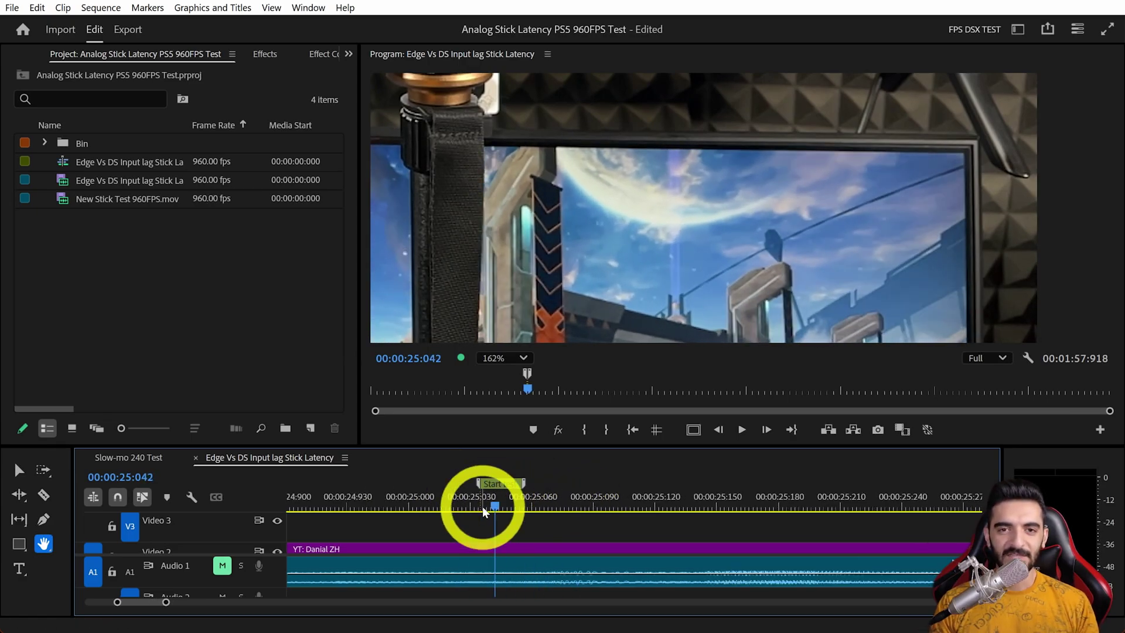